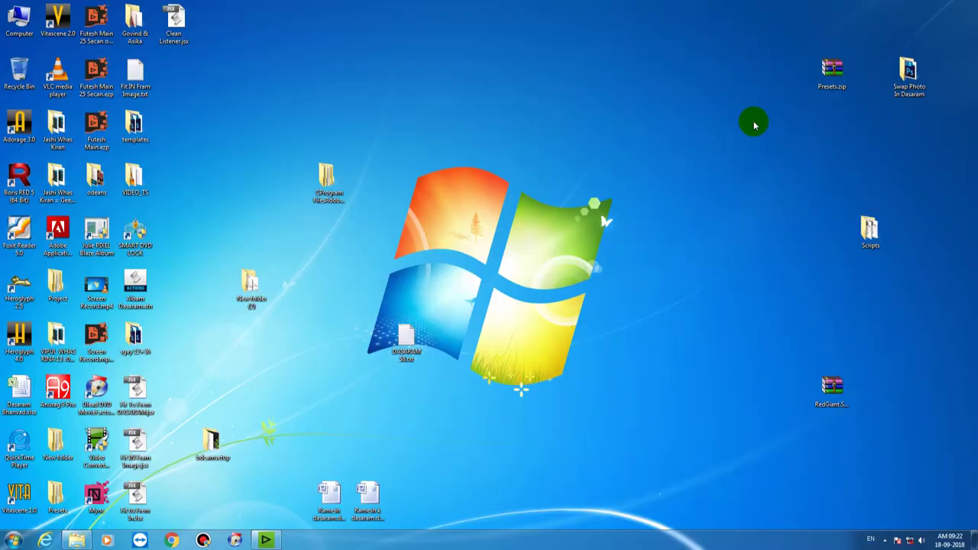
- Extract Presets.zip to its default destination in WinRAR, entering the archive password
click(832, 76)
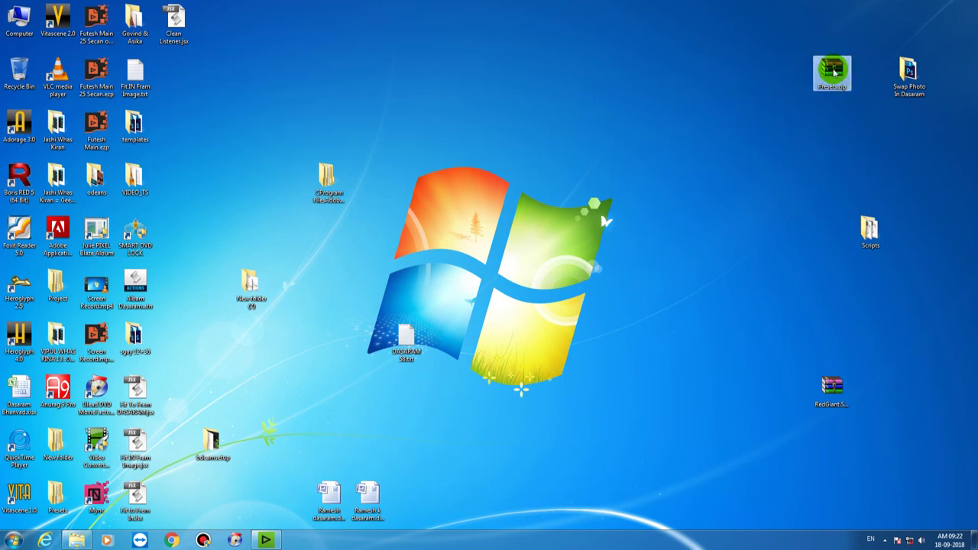
double_click(833, 71)
click(295, 107)
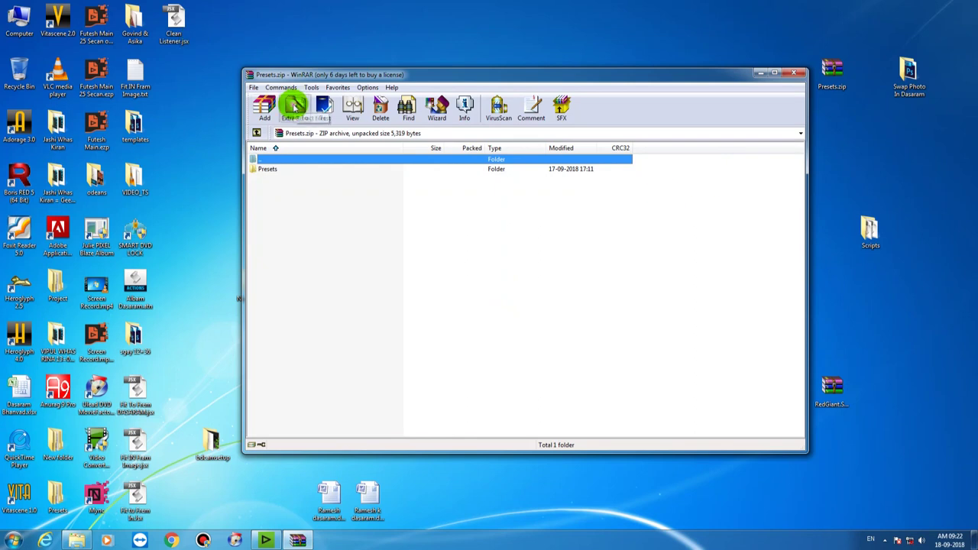
click(545, 368)
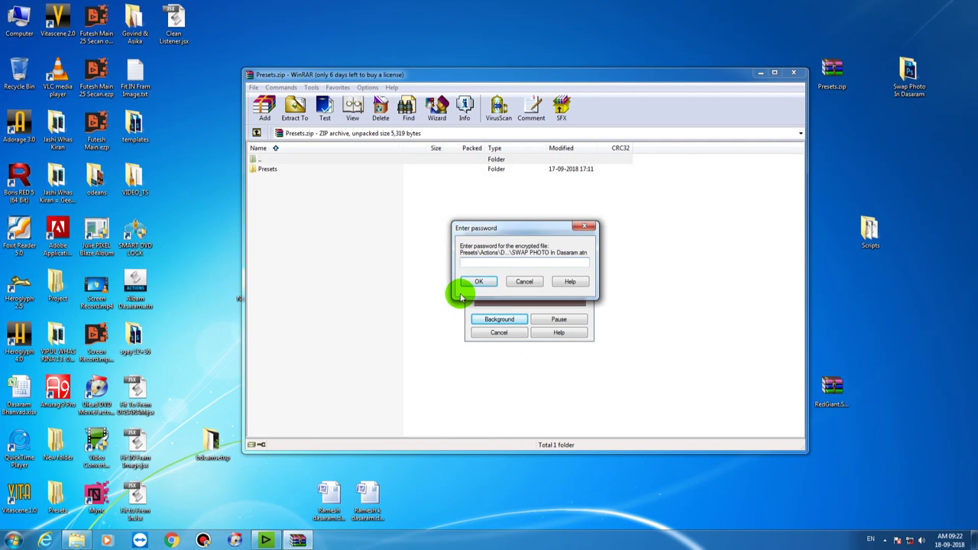
text(1)
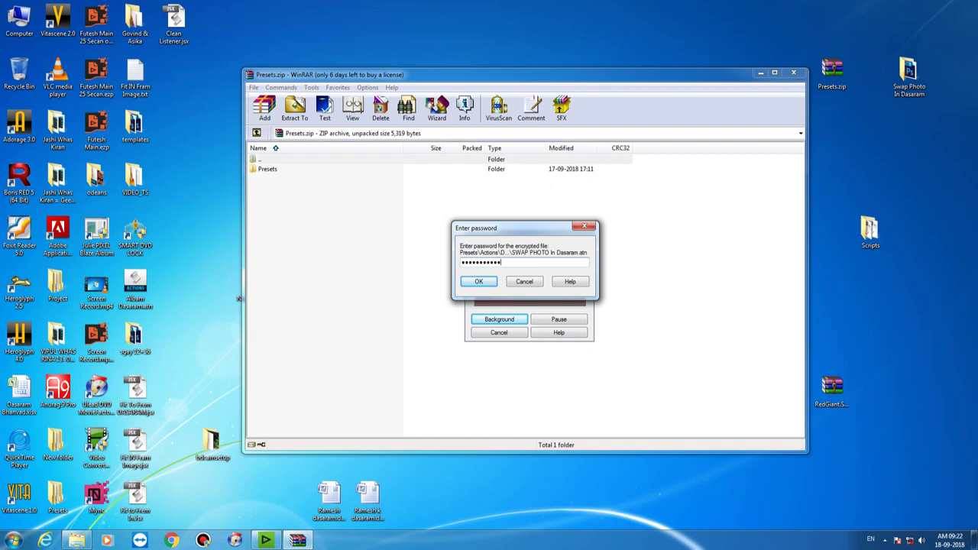
click(463, 284)
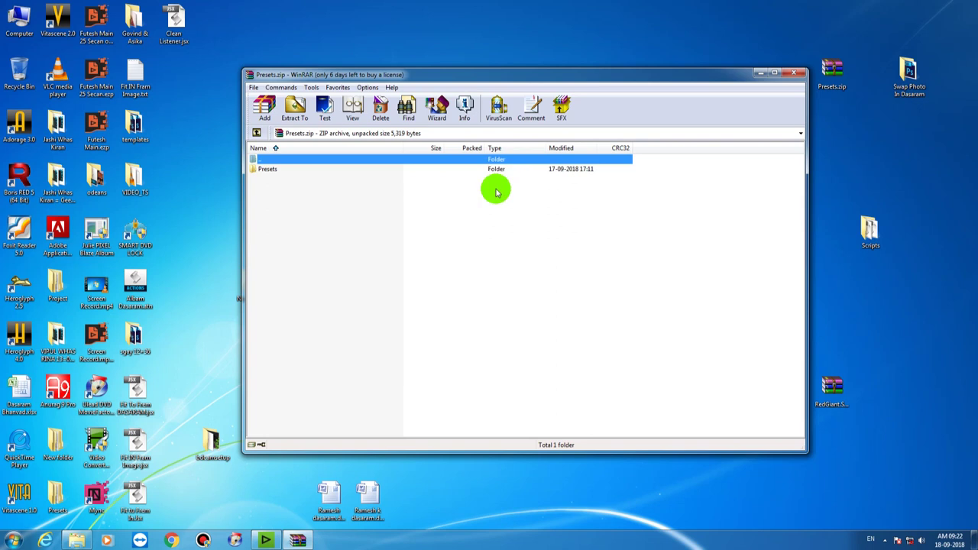
- Minimize WinRAR and copy the extracted Presets folder from the desktop
click(763, 74)
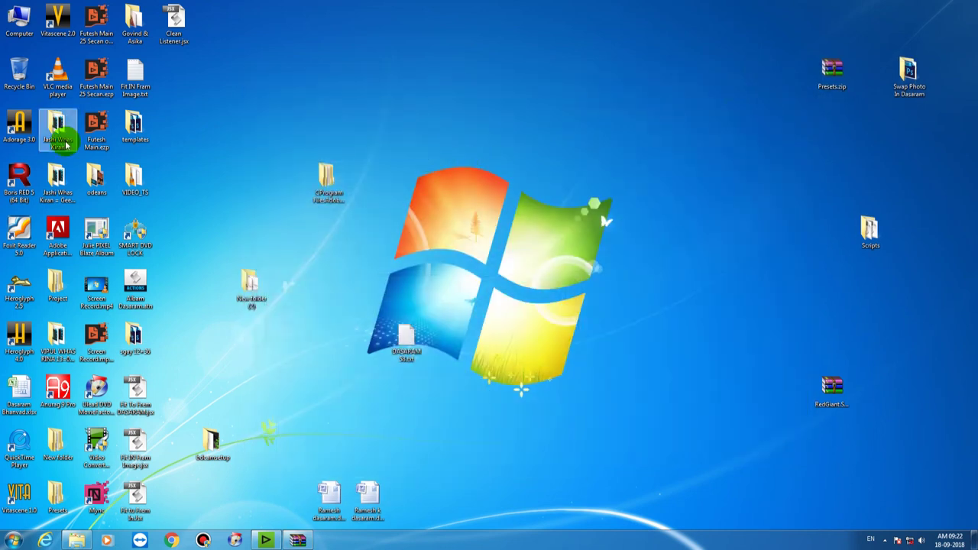
click(59, 500)
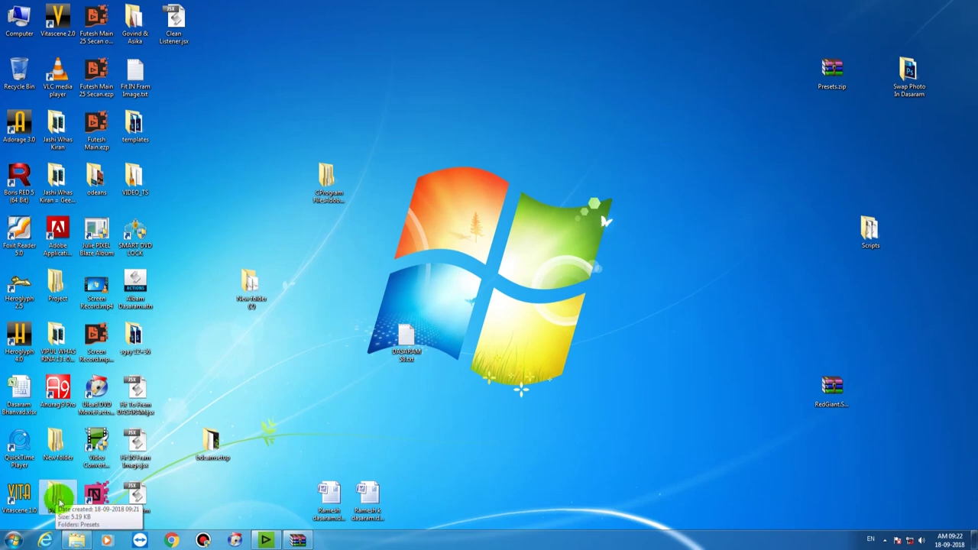
right_click(58, 497)
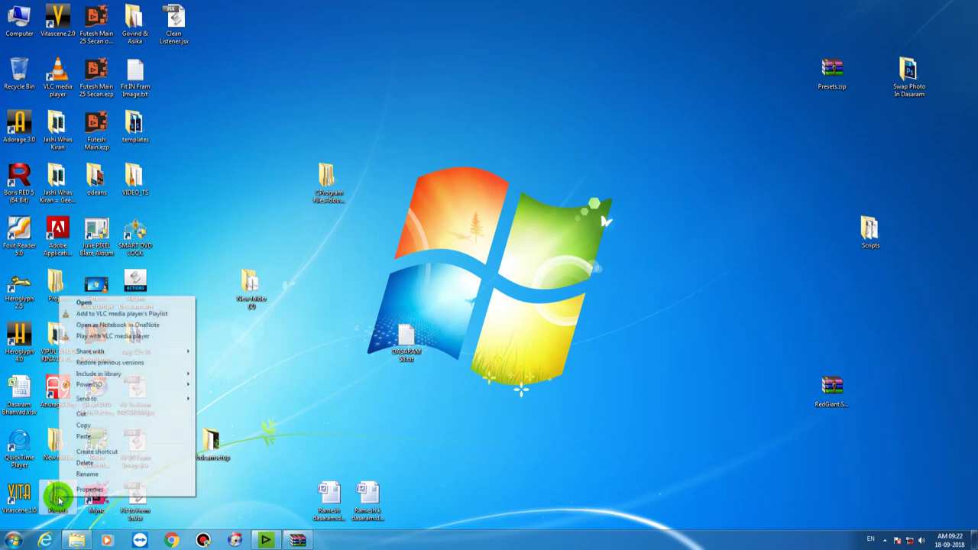
click(84, 425)
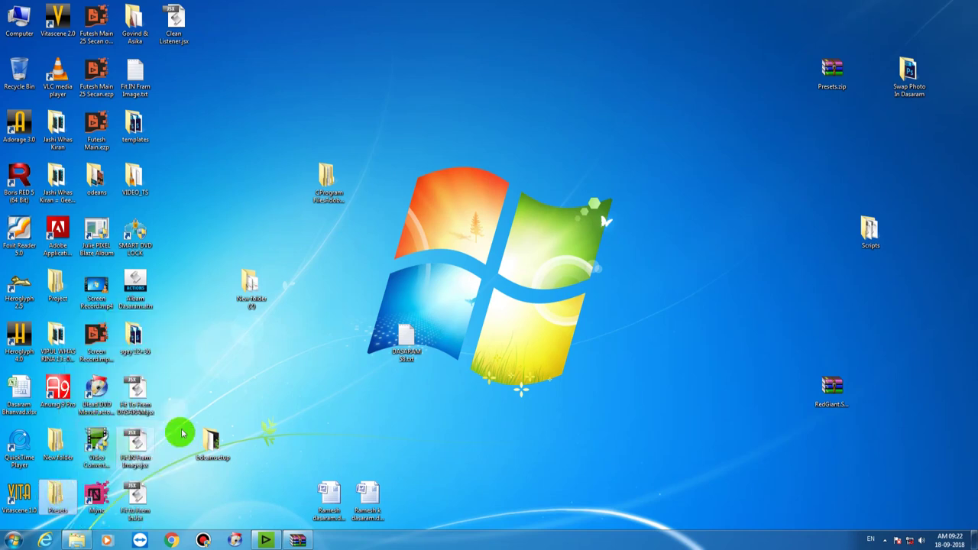
- Open the file location of Adobe Photoshop CC 2015 from the Start menu's All Programs list
click(16, 541)
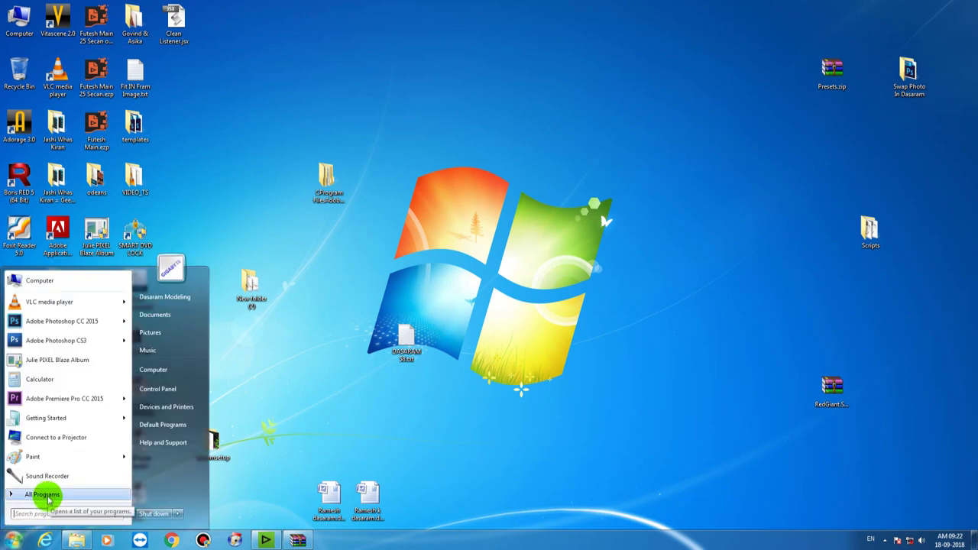
click(44, 497)
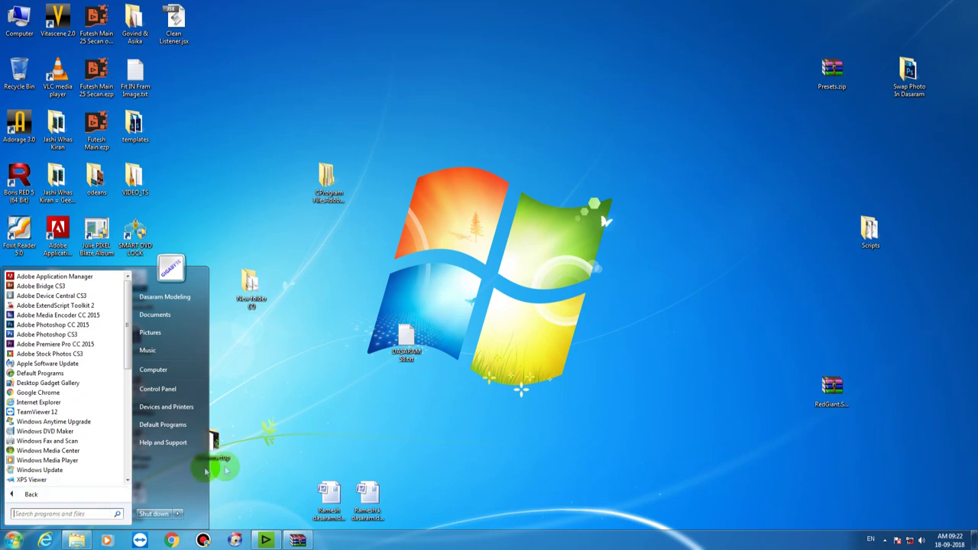
click(12, 497)
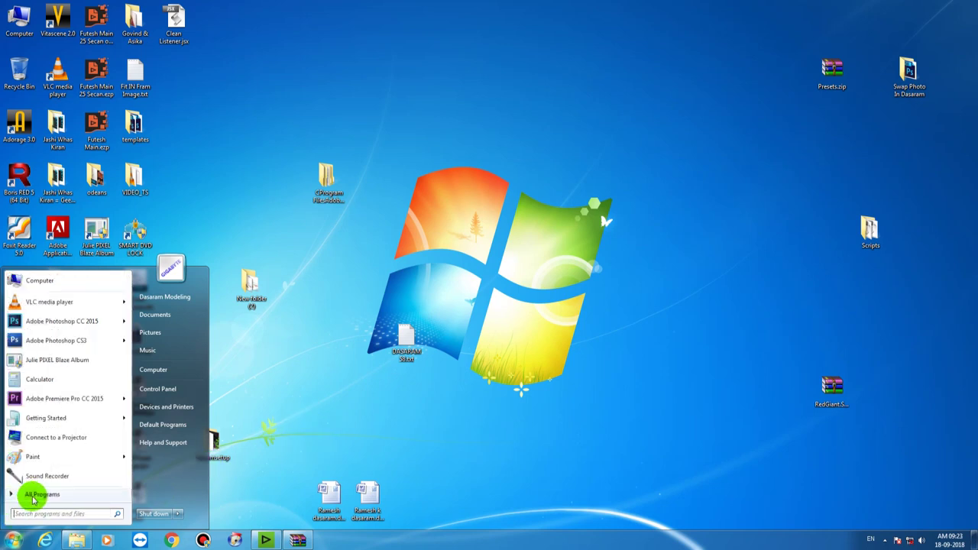
click(31, 497)
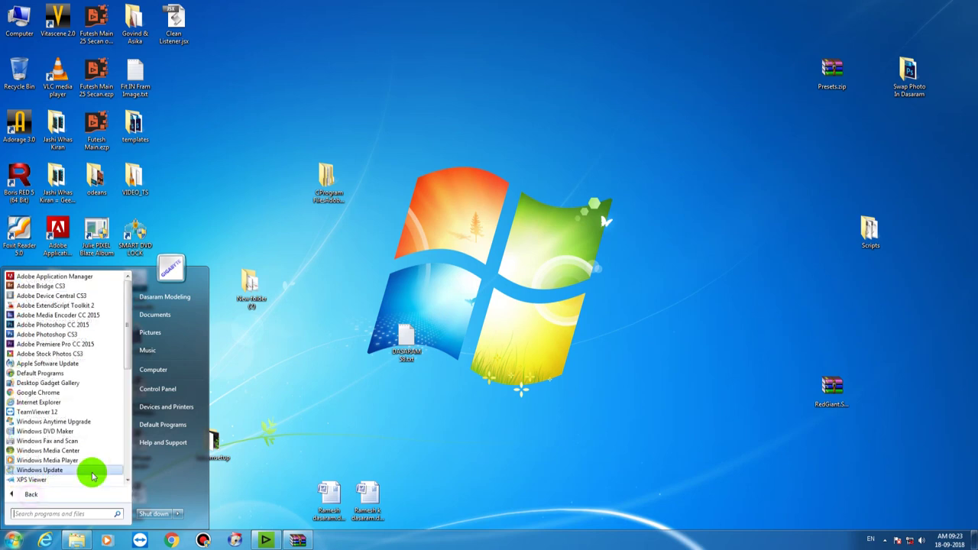
right_click(23, 325)
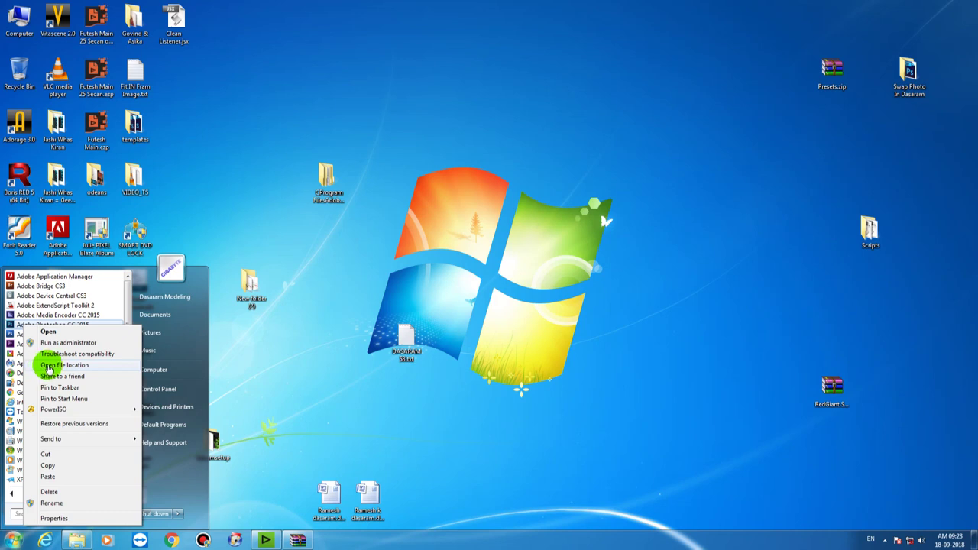
click(49, 366)
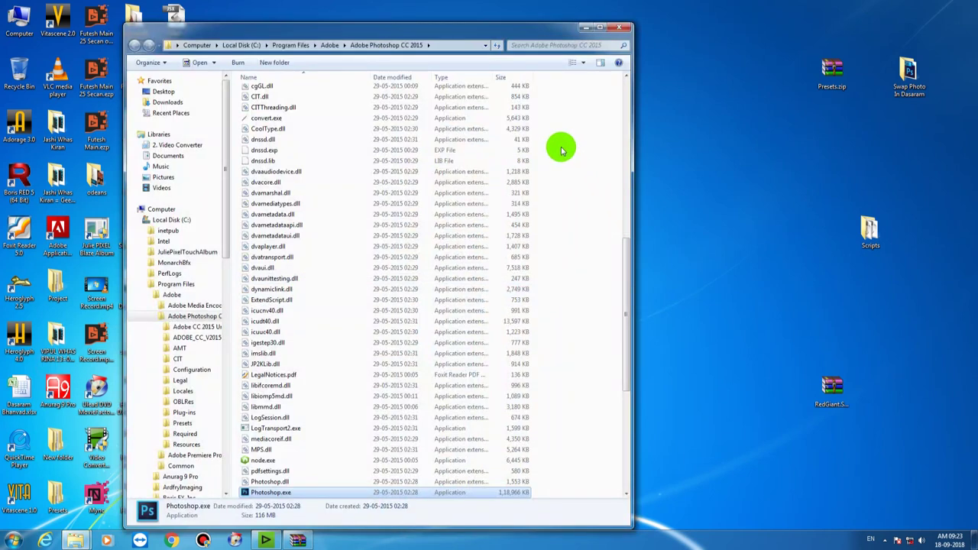
- Paste Presets into the Photoshop CC 2015 folder, approve merge and administrator permission, then close it
right_click(562, 150)
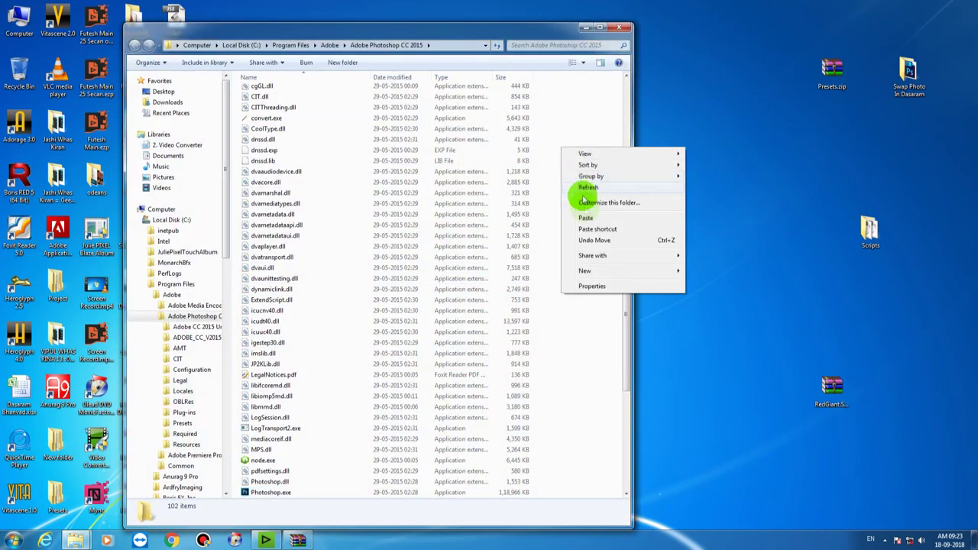
click(586, 219)
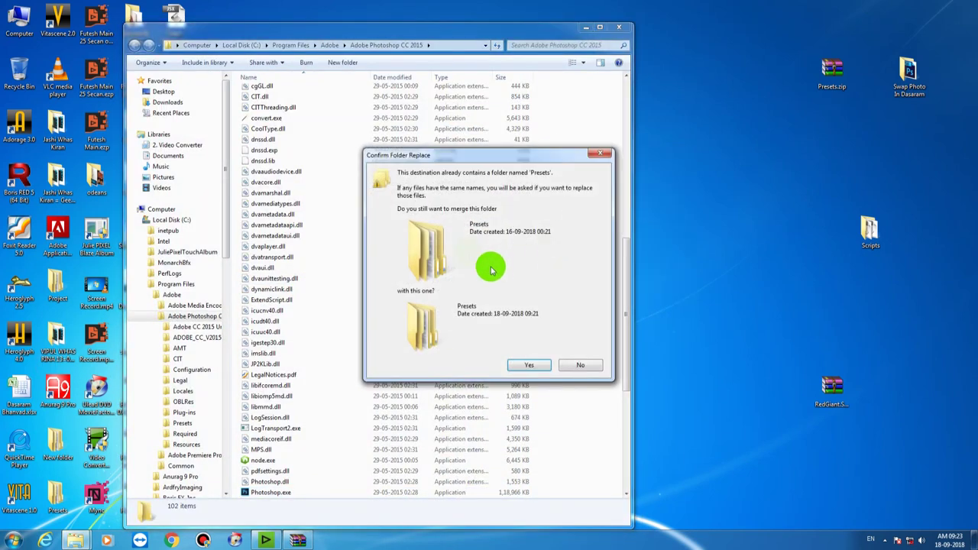
click(527, 365)
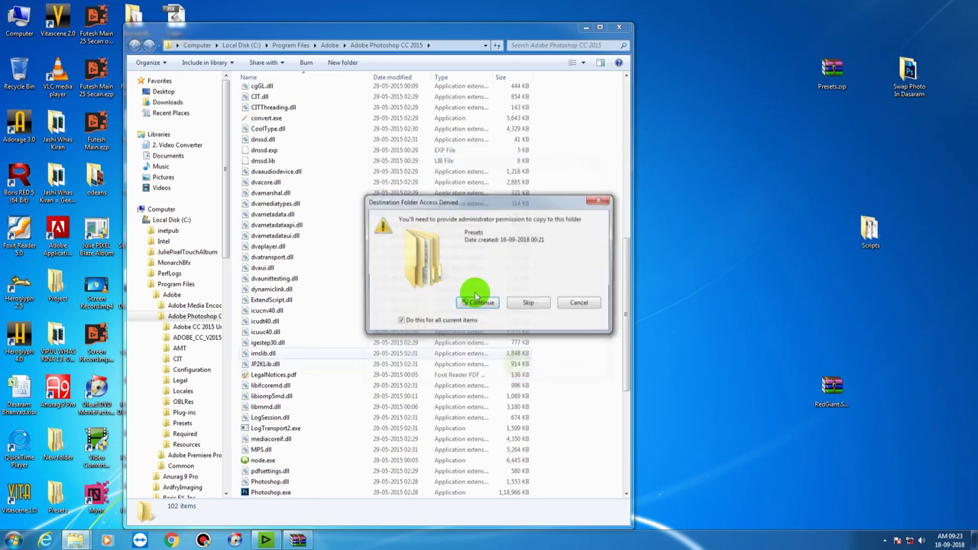
click(478, 303)
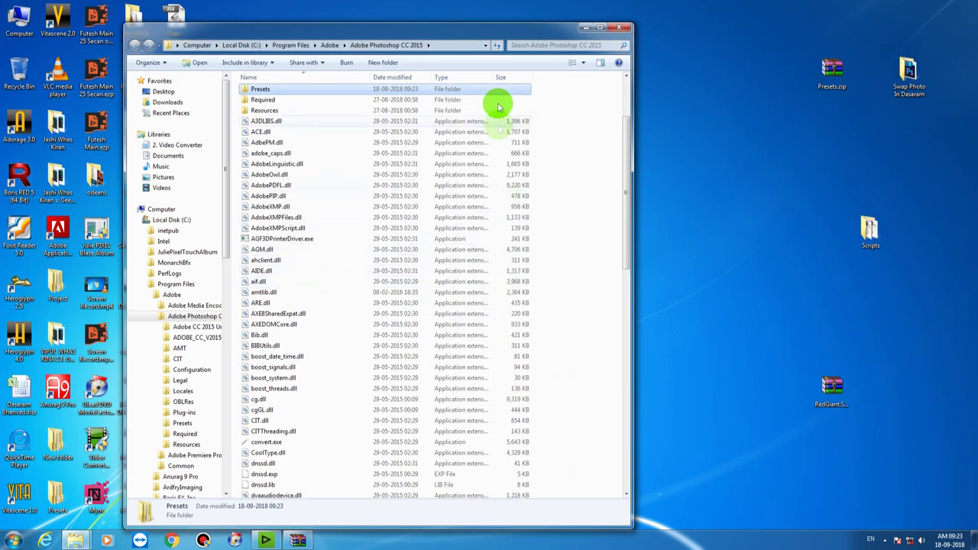
click(619, 29)
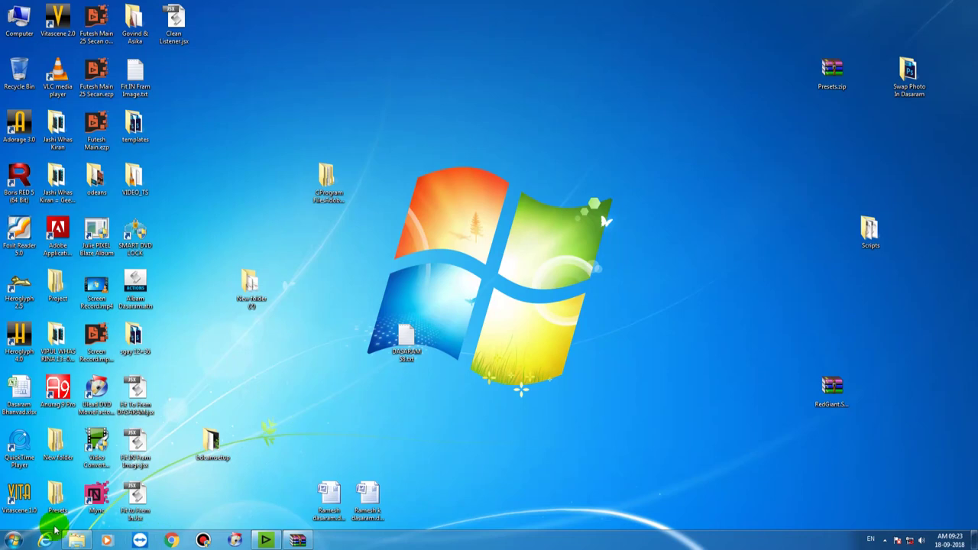
- Launch Adobe Photoshop CC 2015 from All Programs and bring its window to the front
click(10, 535)
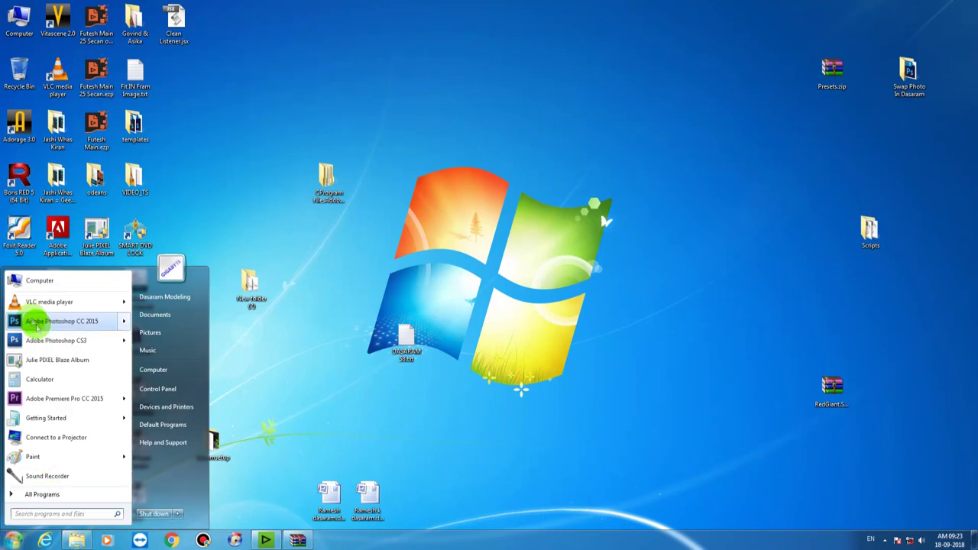
click(34, 497)
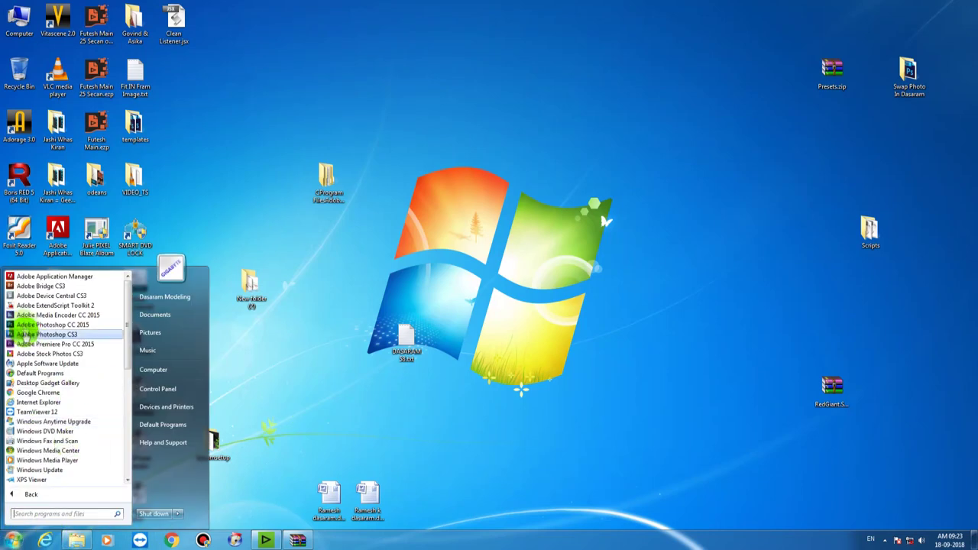
click(374, 246)
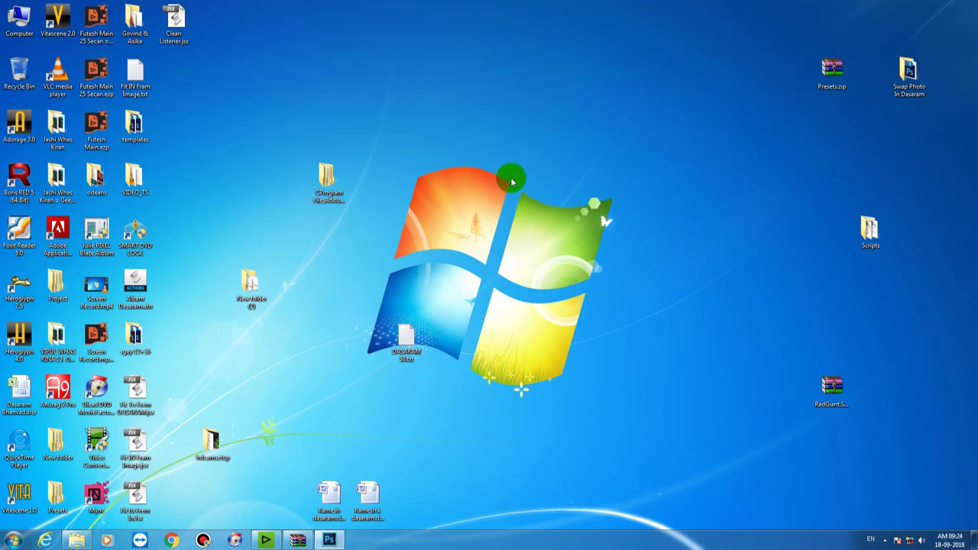
click(329, 539)
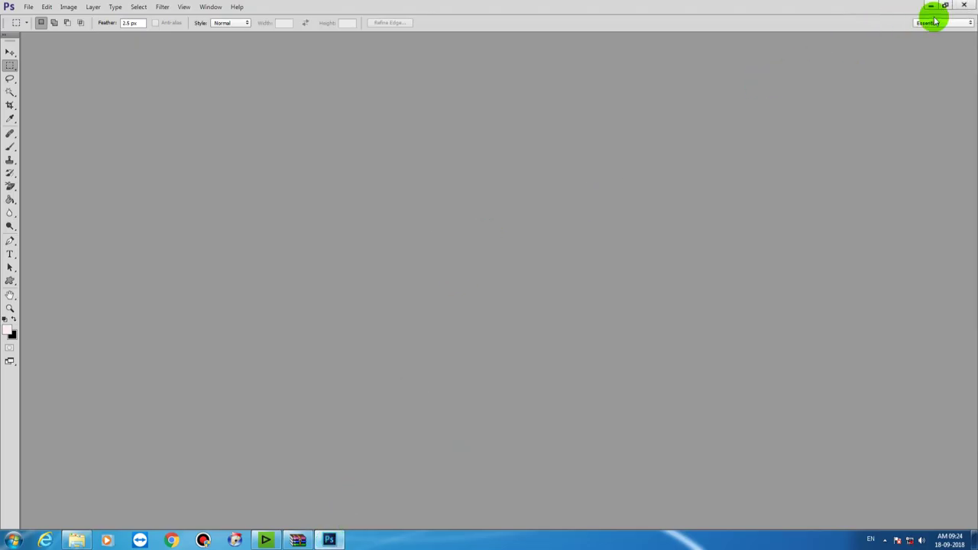
- Open Swep.psd from the empty workspace and show the Actions panel via Window > Actions
double_click(354, 110)
click(169, 88)
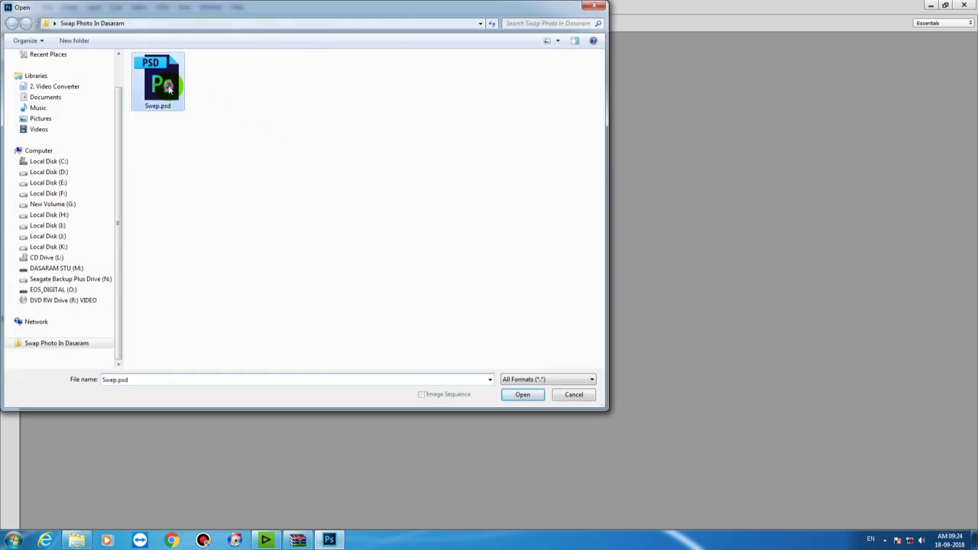
double_click(169, 89)
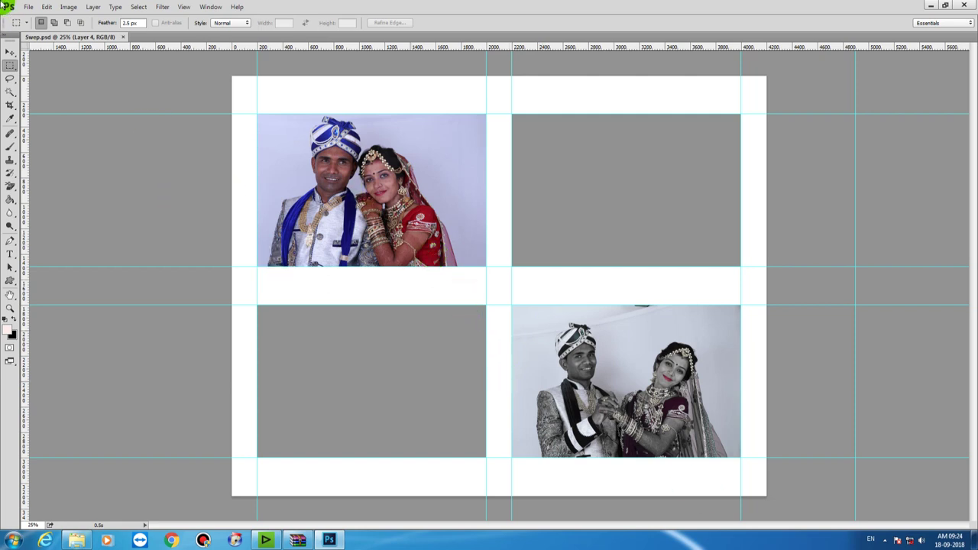
click(206, 13)
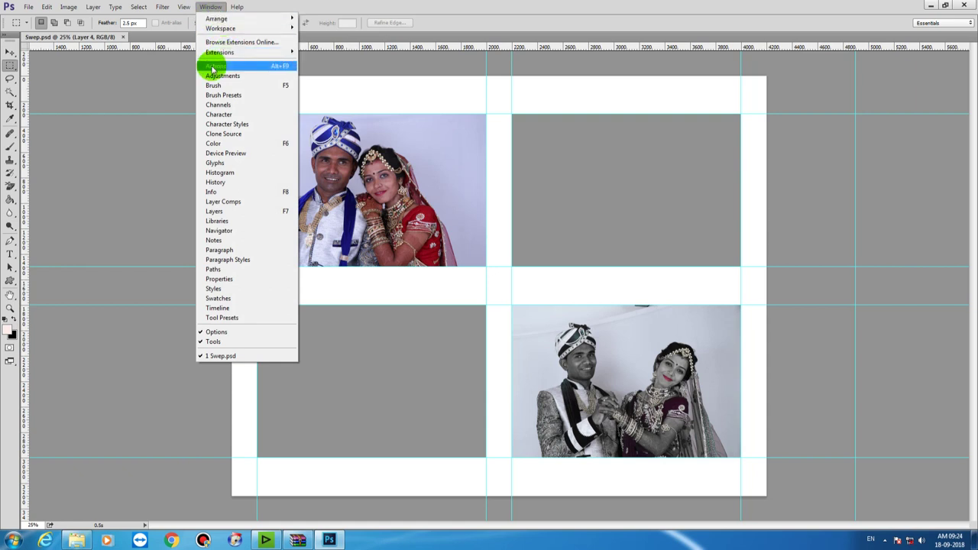
click(212, 67)
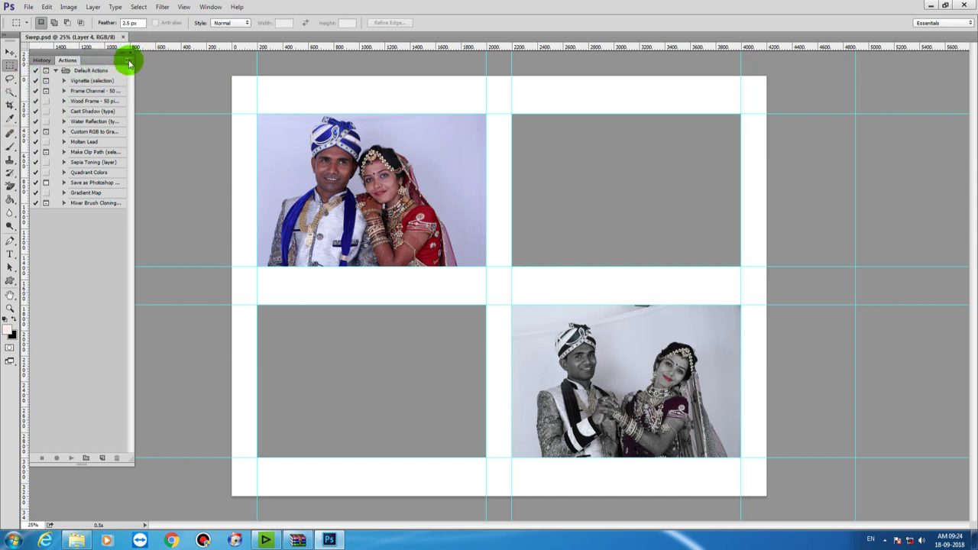
- Switch the Actions panel to Button Mode and load the SWAP PHOTO In Dasaram action set
click(208, 8)
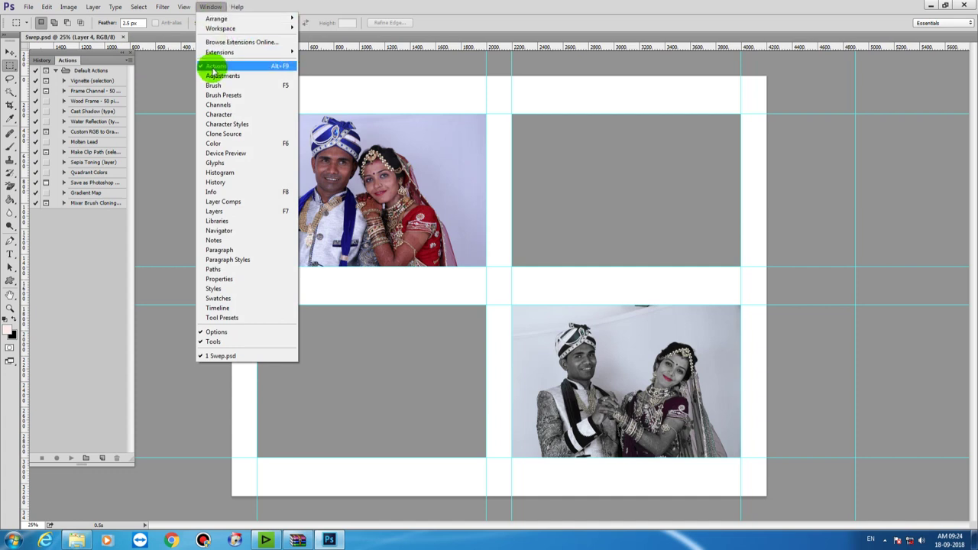
click(251, 67)
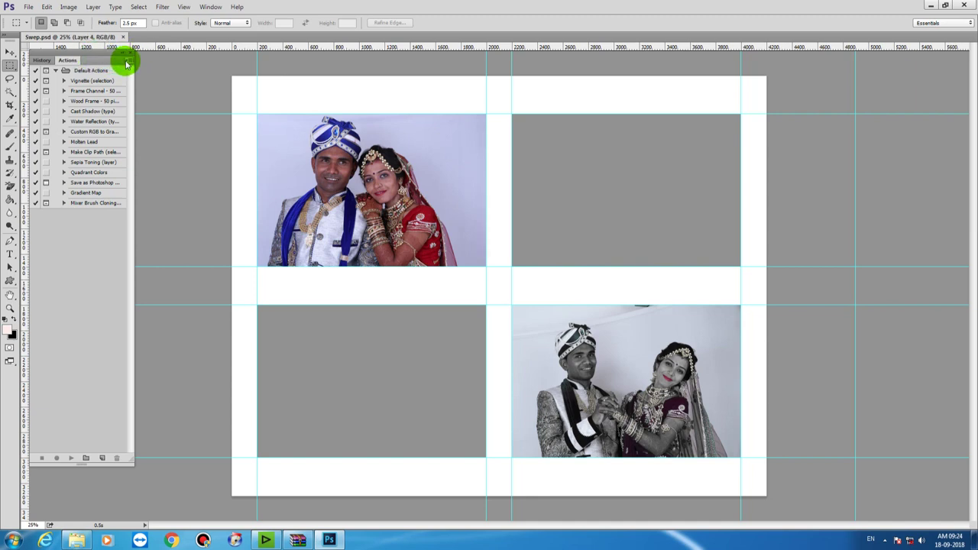
click(127, 65)
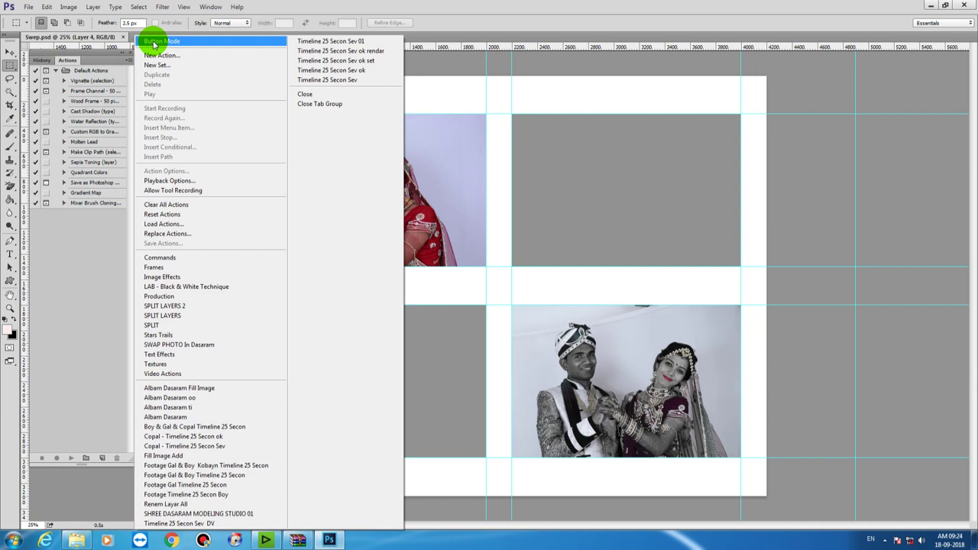
click(154, 42)
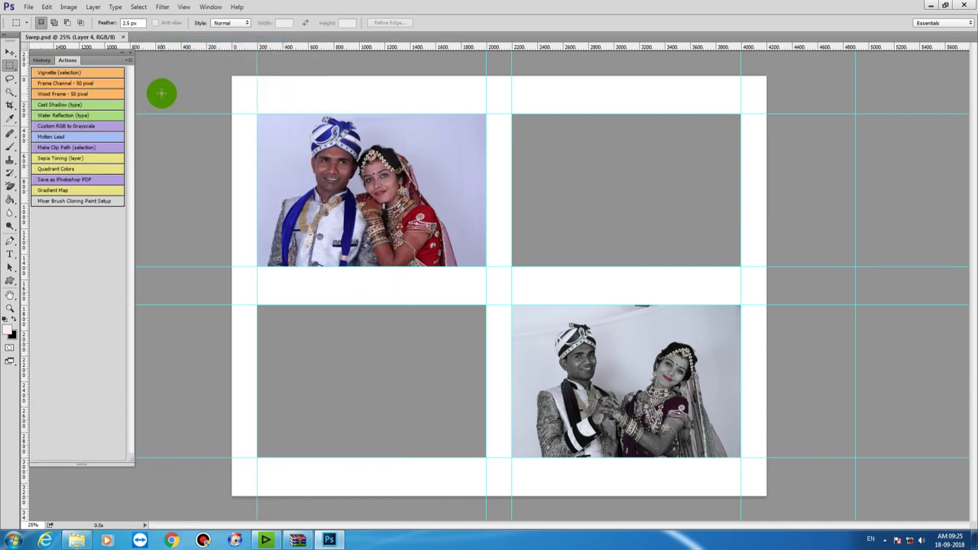
click(130, 62)
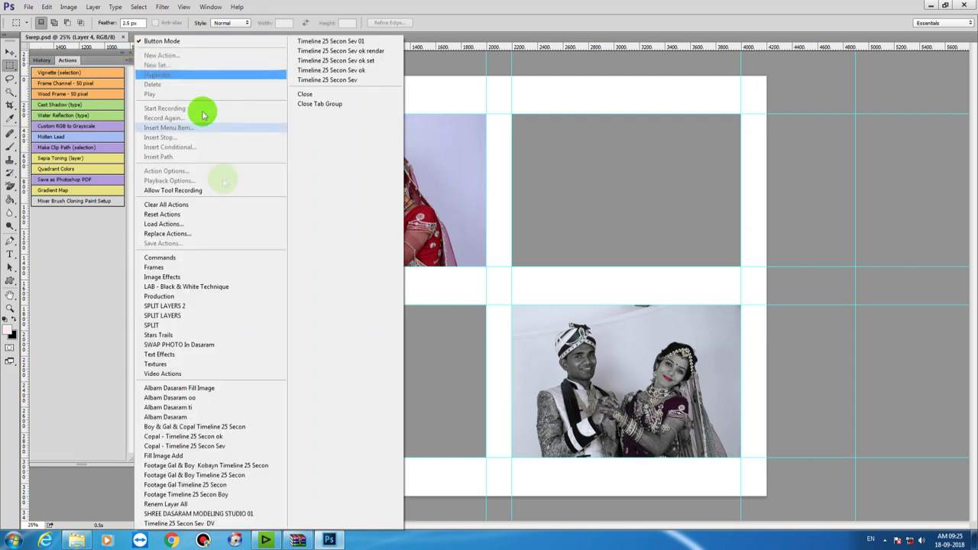
click(155, 344)
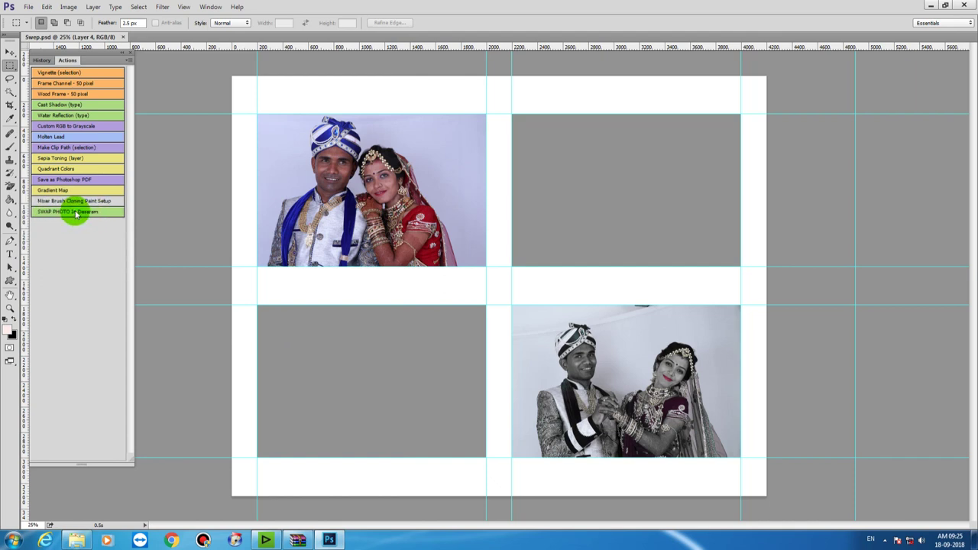
- Select the top-left and bottom-right photos with the Move tool, run SWAP PHOTO In Dasaram, and show Layers
click(11, 55)
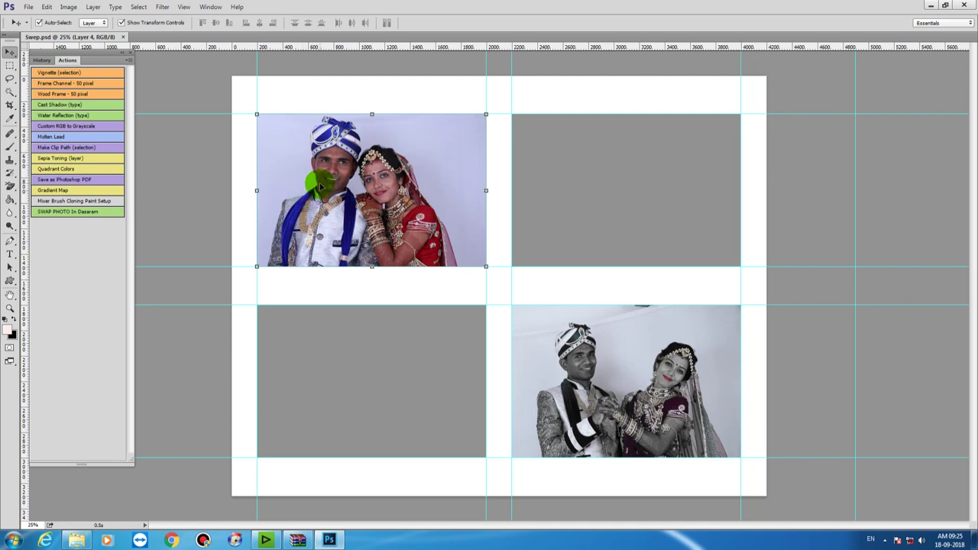
drag(321, 184, 597, 375)
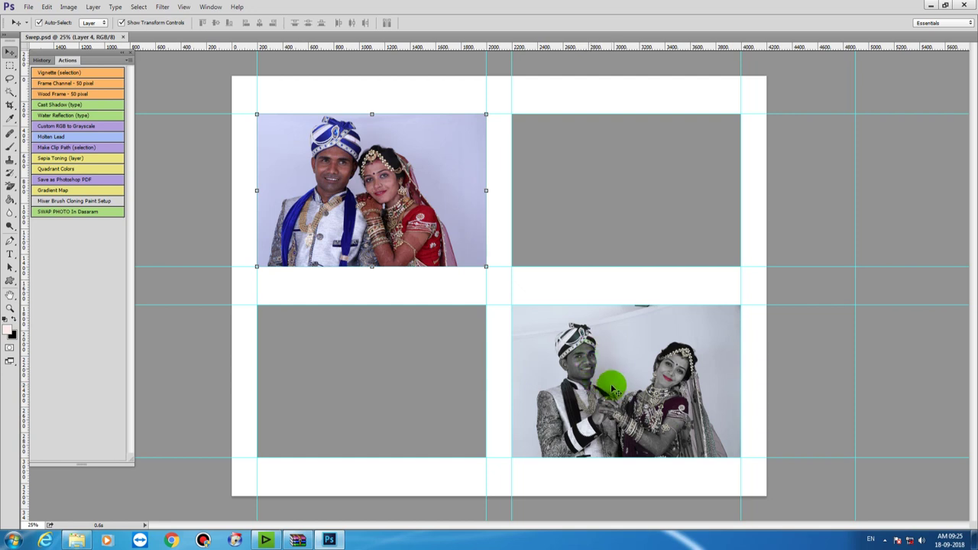
click(200, 223)
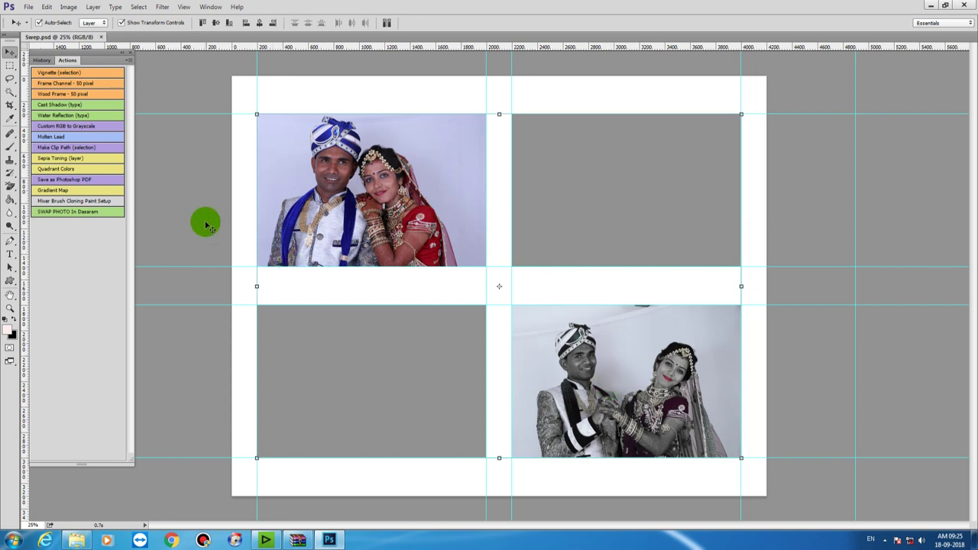
click(50, 214)
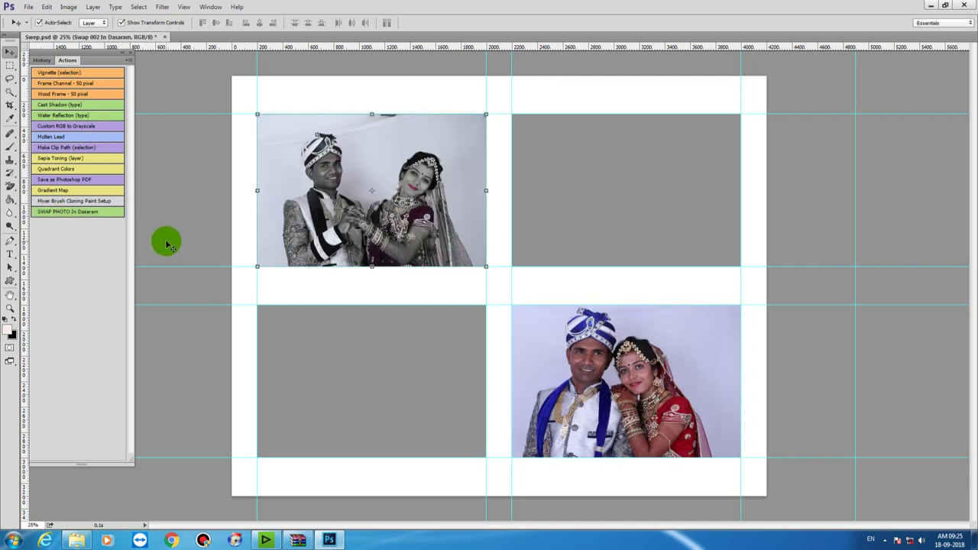
key(F7)
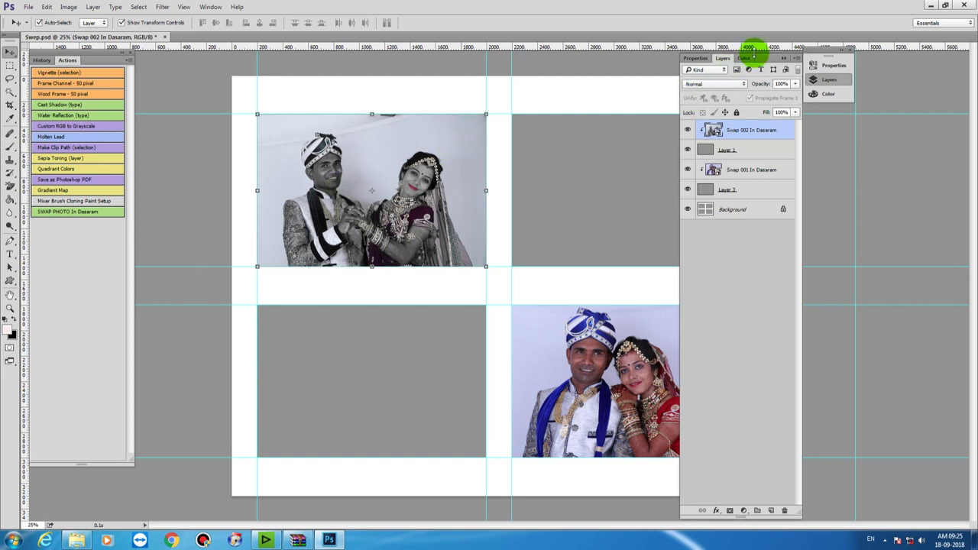
- Move the Layers panel to the right edge and scale the black-and-white photo to 99.50% to fit its frame
drag(795, 64, 931, 78)
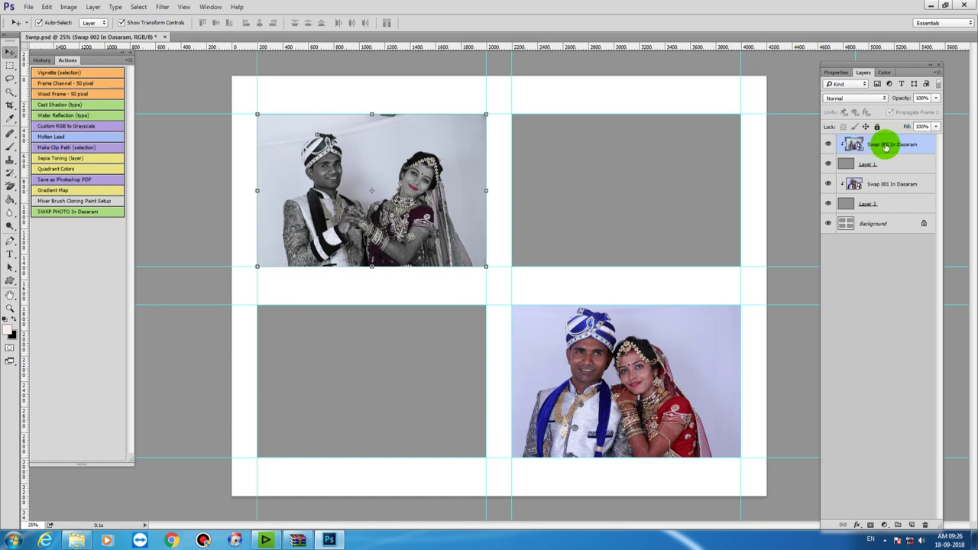
mouse_move(486, 114)
mouse_down()
mouse_move(571, 80)
mouse_move(531, 167)
mouse_up()
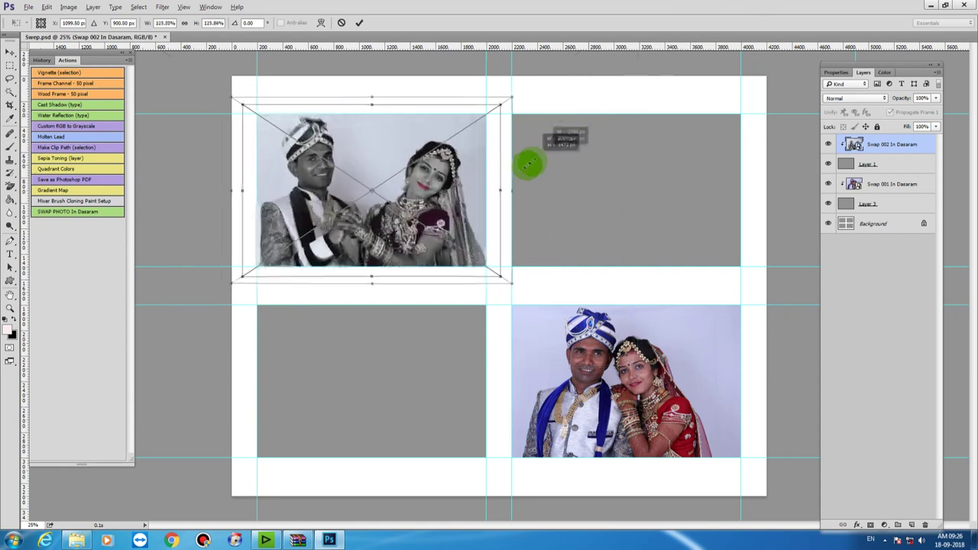
drag(531, 167, 519, 171)
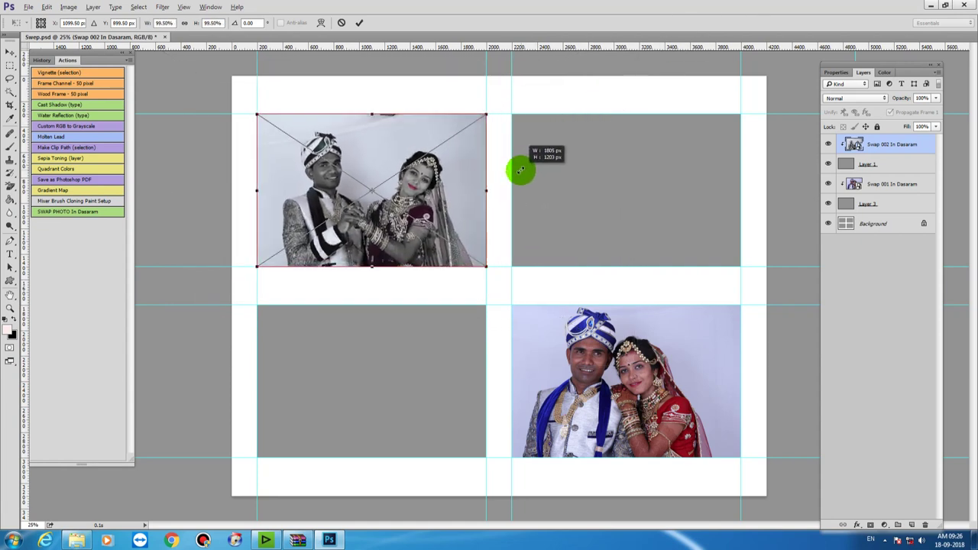
click(358, 22)
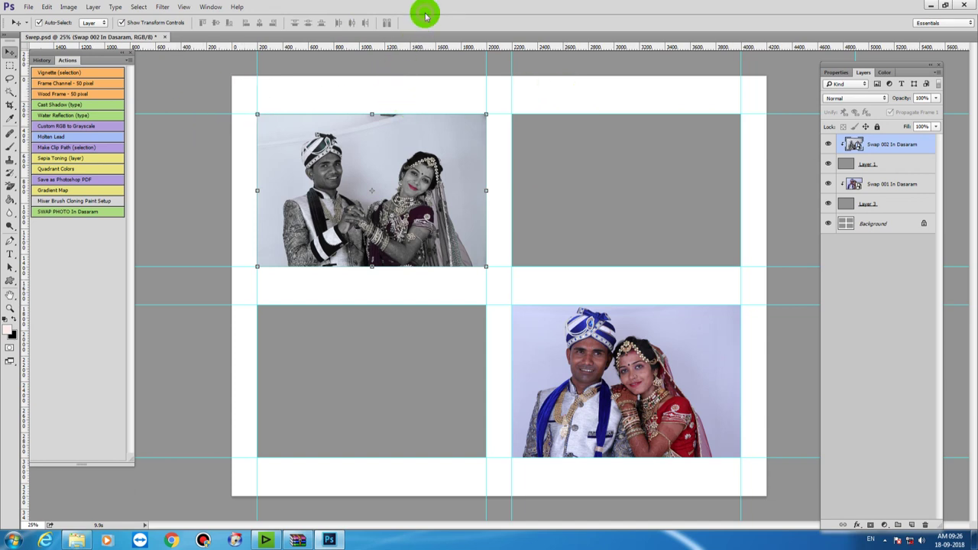
click(28, 7)
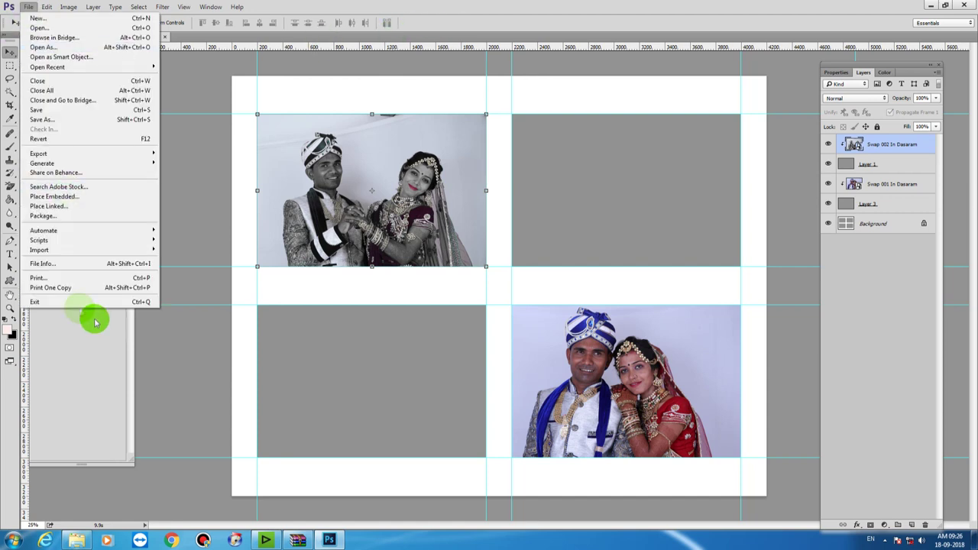
mouse_move(39, 240)
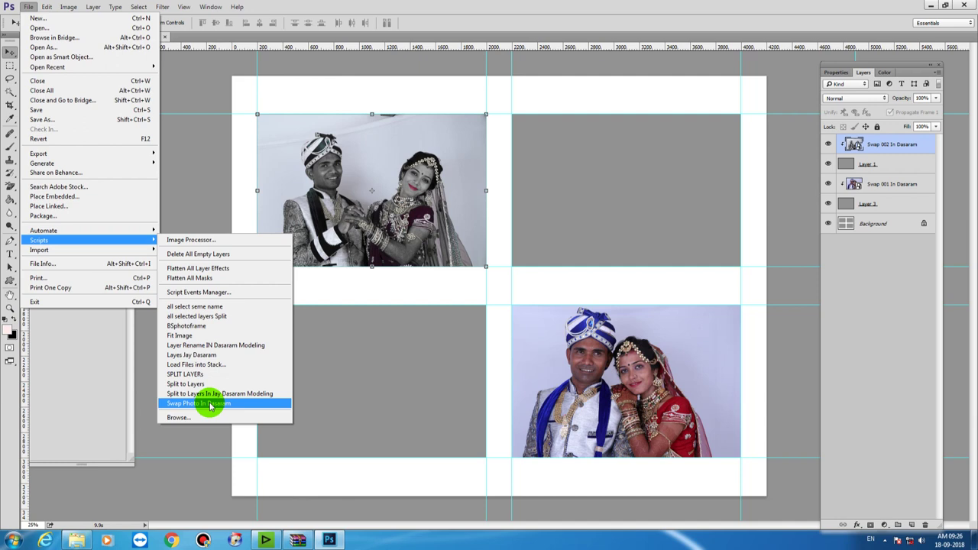
click(578, 14)
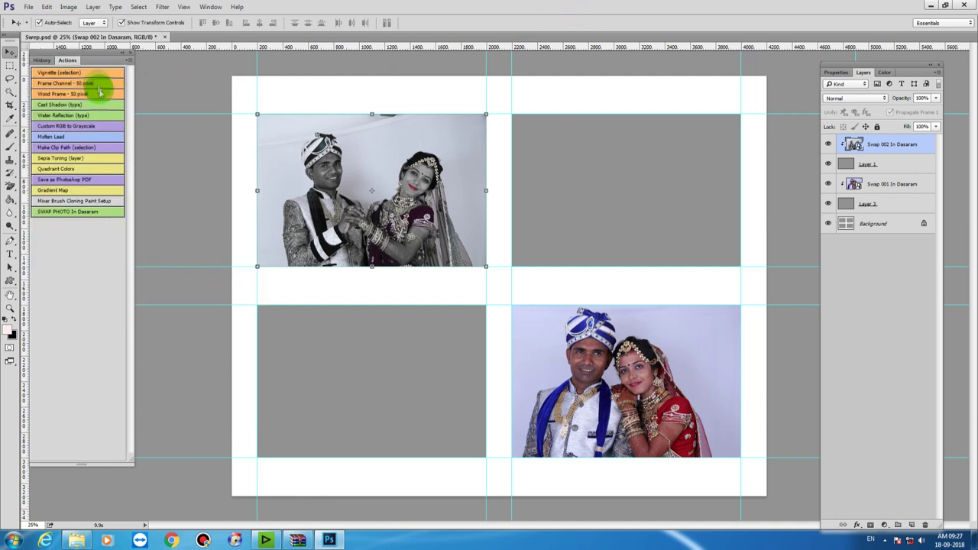